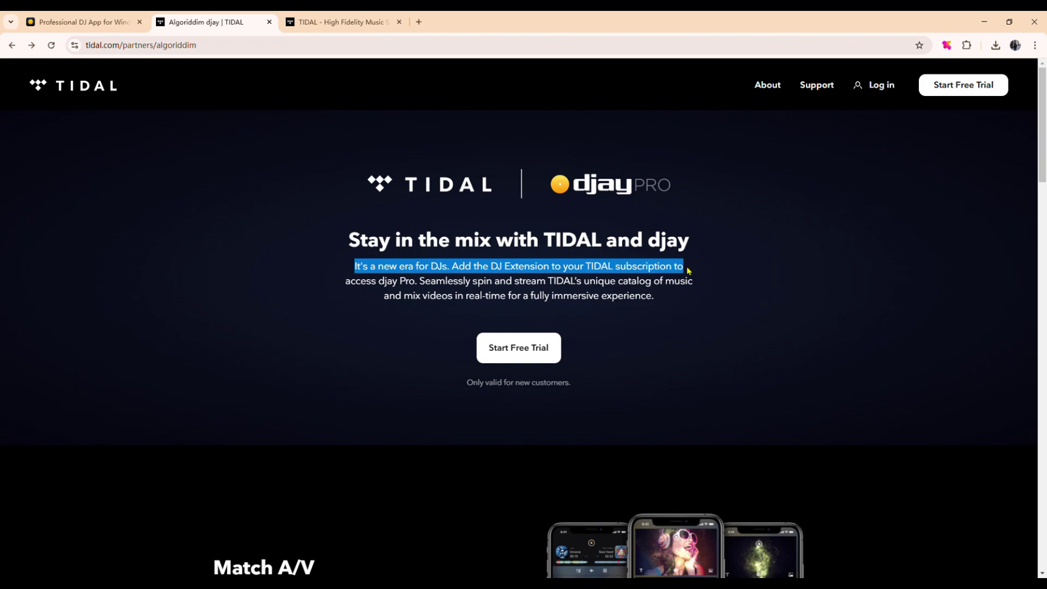
Step: Switch to TIDAL pricing and highlight the $9 DJ Extension add-on on the Individual and Student plans
click(764, 269)
key(ctrl+Tab)
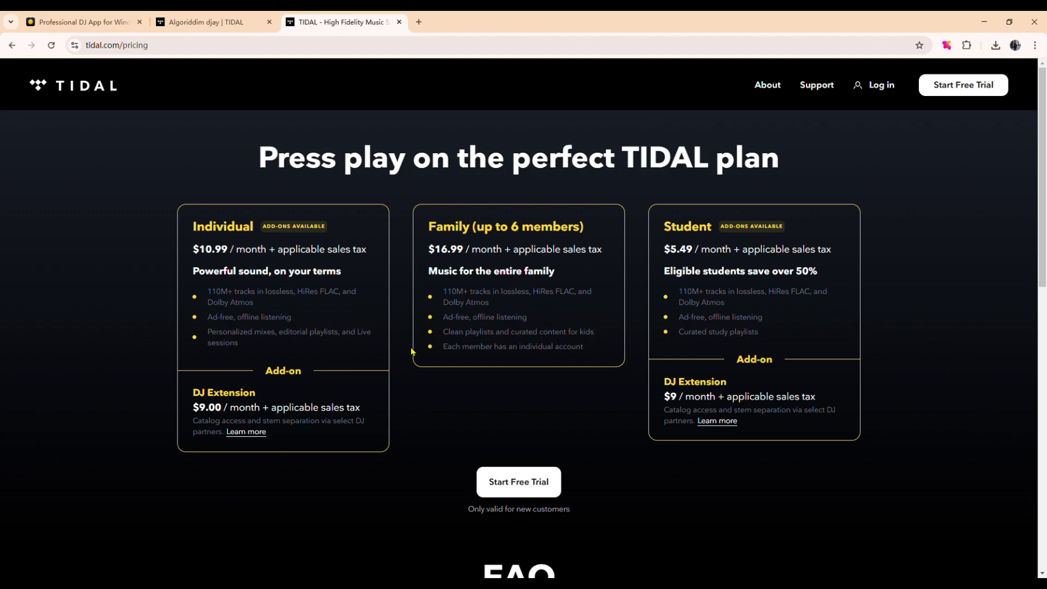
drag(193, 393, 448, 394)
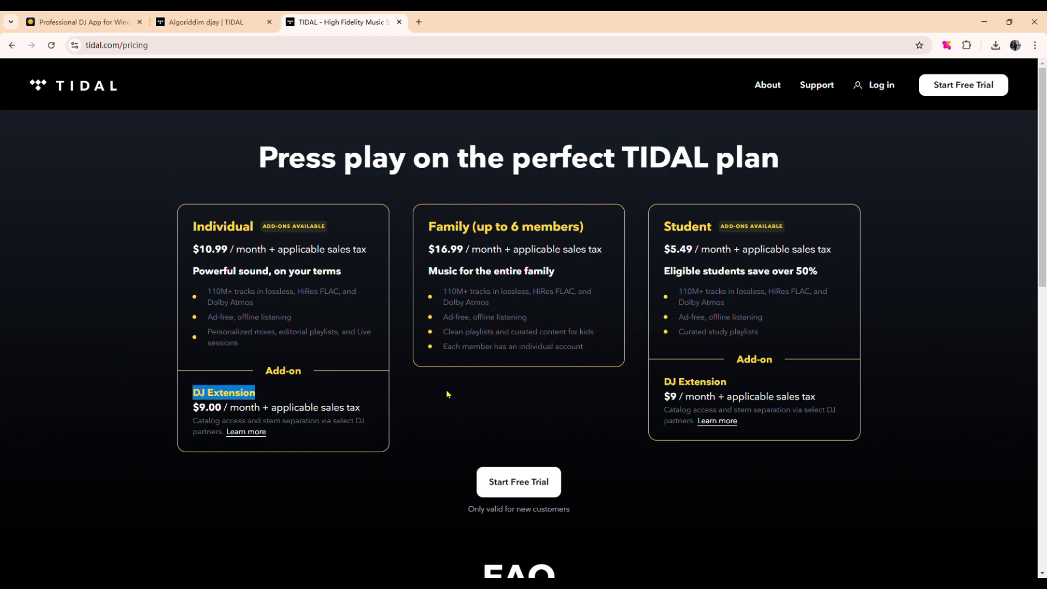
click(454, 395)
drag(663, 387, 849, 434)
click(728, 493)
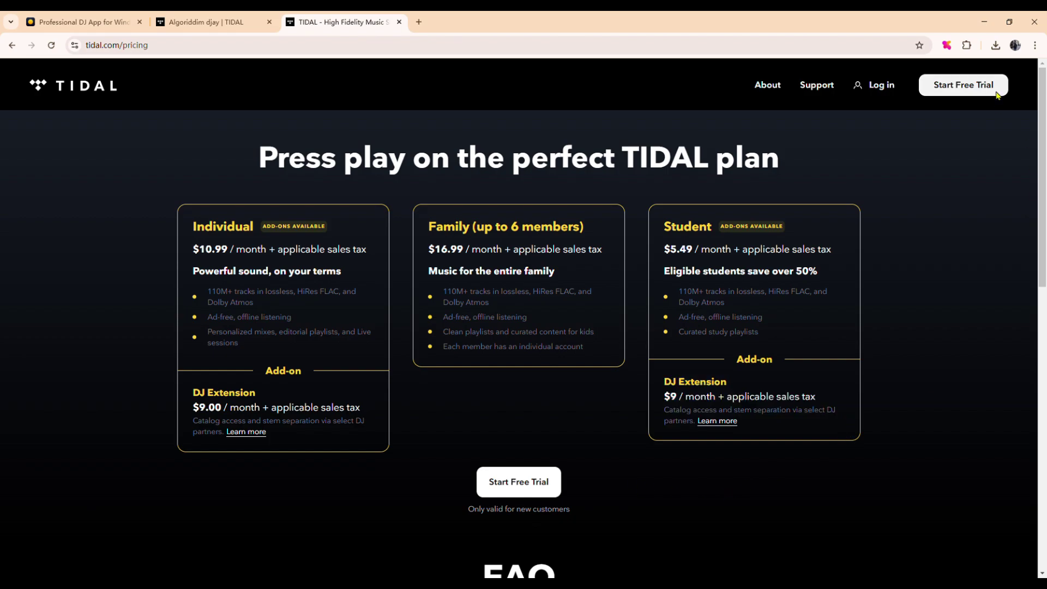
Step: In djay Pro, show the TIDAL Rising Tracks list
key(alt+Tab)
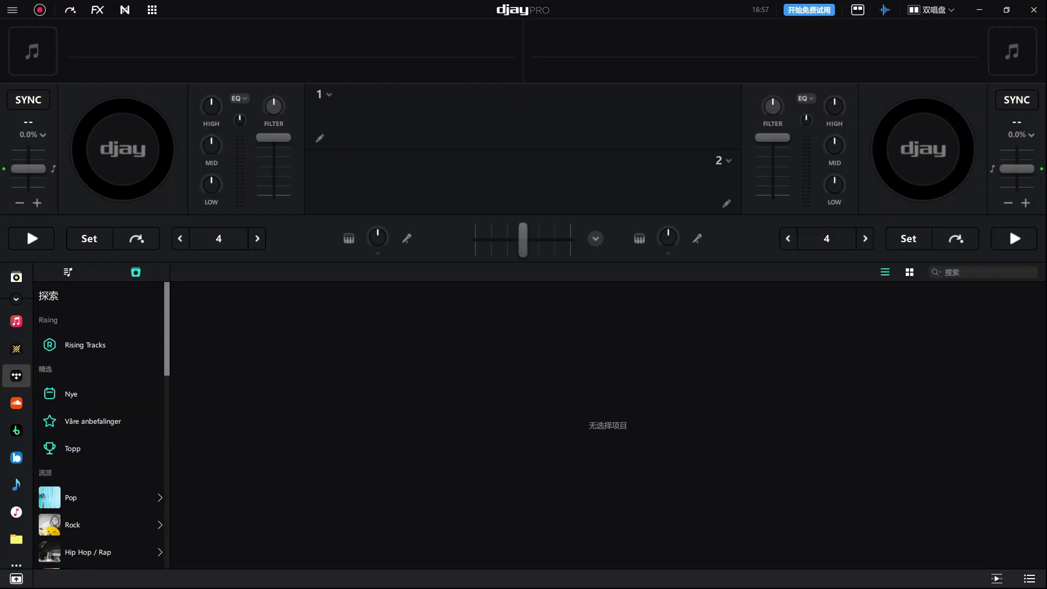
scroll(98, 393, down, 3)
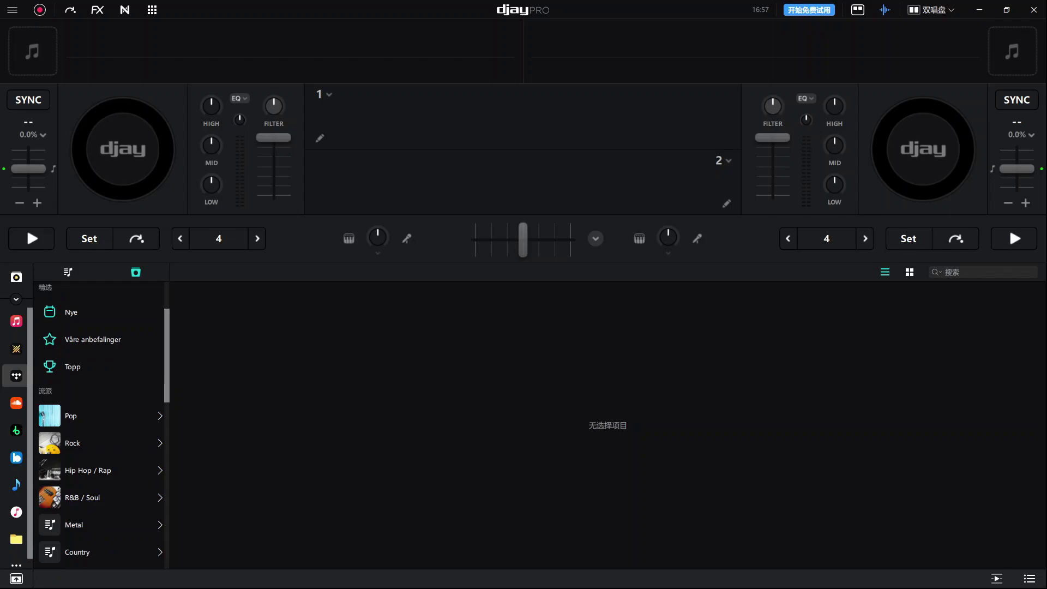
scroll(98, 390, down, 1)
scroll(98, 390, up, 1)
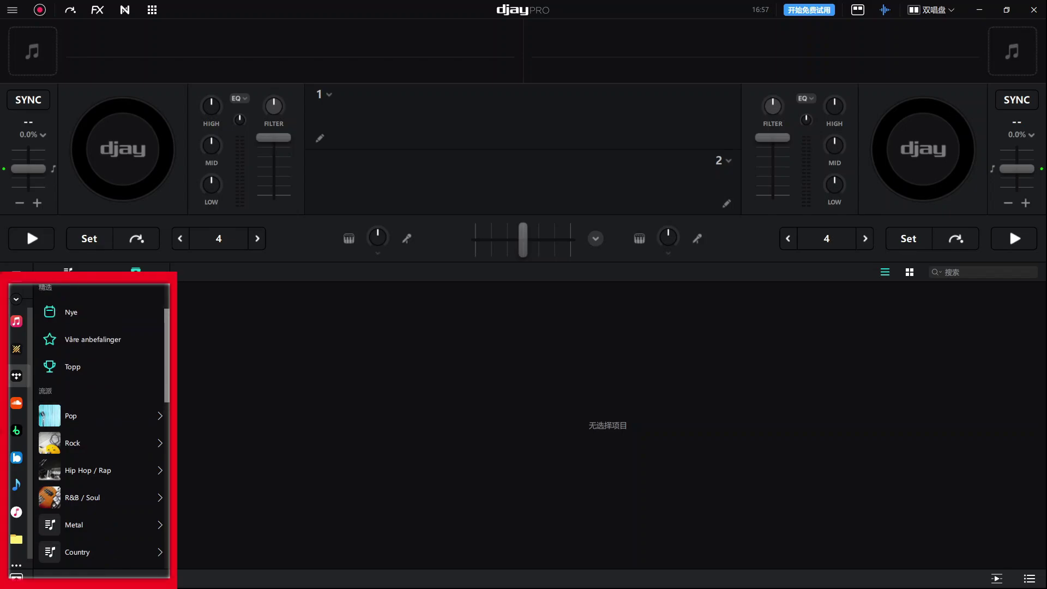
scroll(98, 393, up, 3)
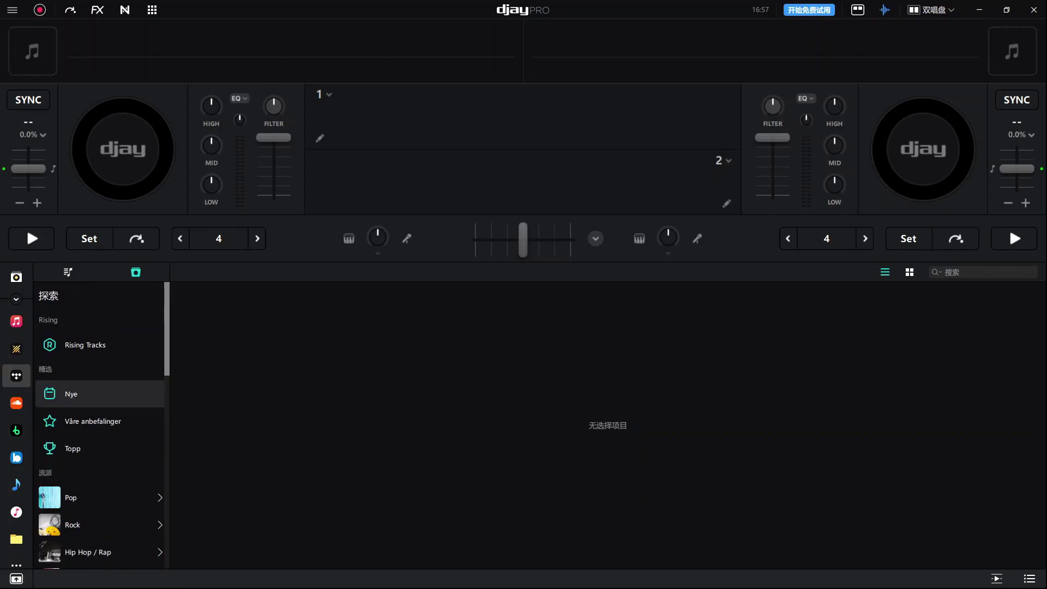
click(86, 345)
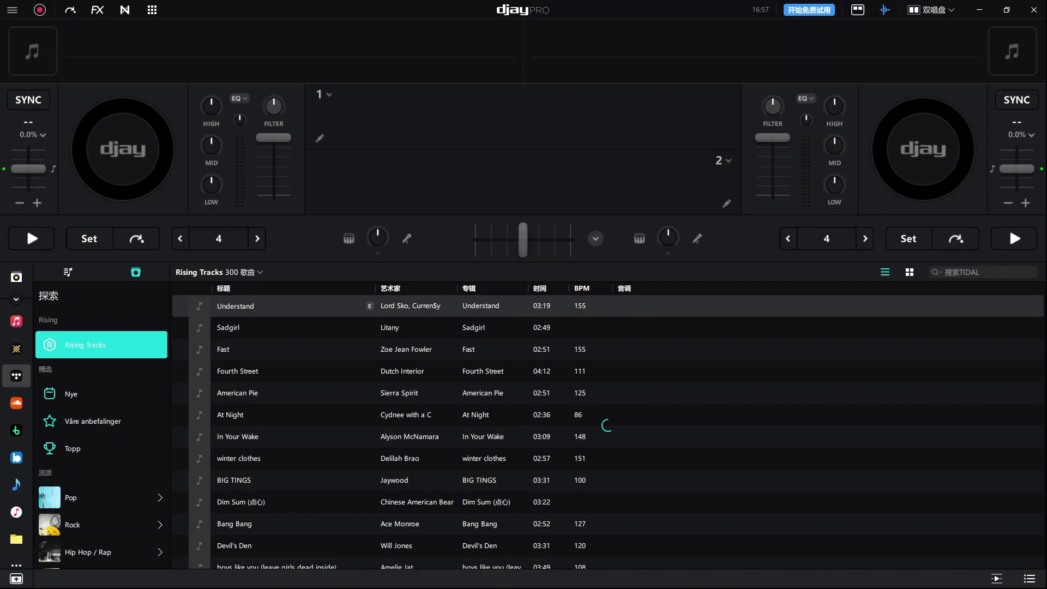
Step: Open the 歌曲 playlist and load 'i wish i hated you' onto a deck
scroll(98, 415, down, 5)
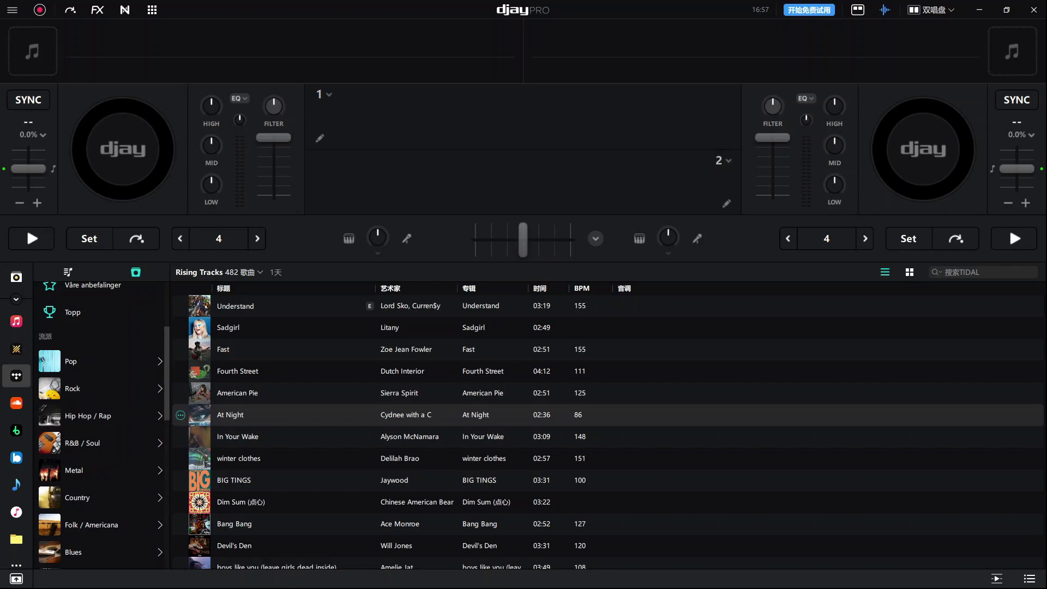
click(67, 272)
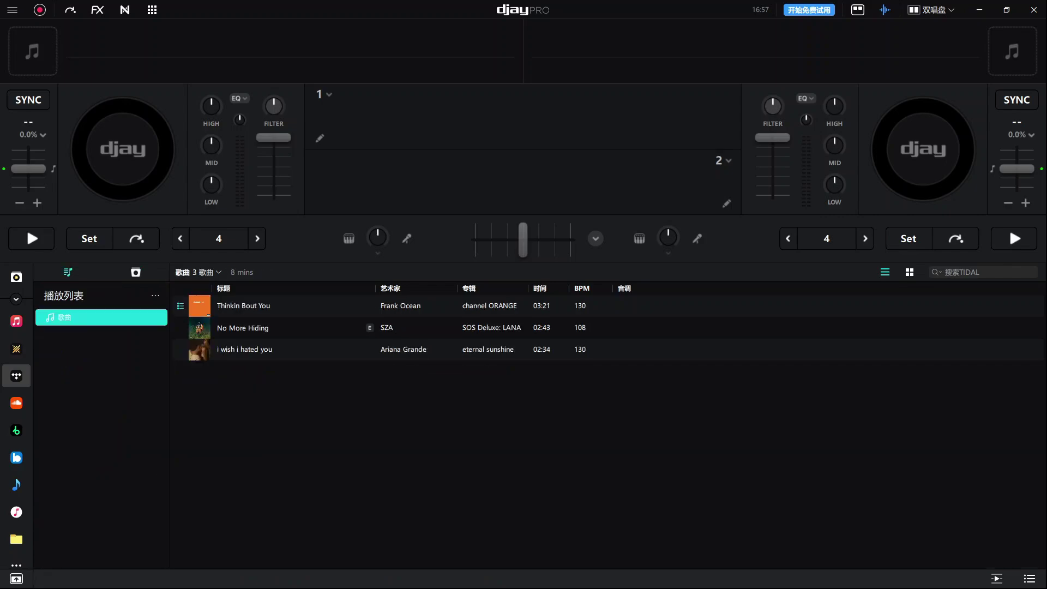
click(349, 349)
double_click(349, 349)
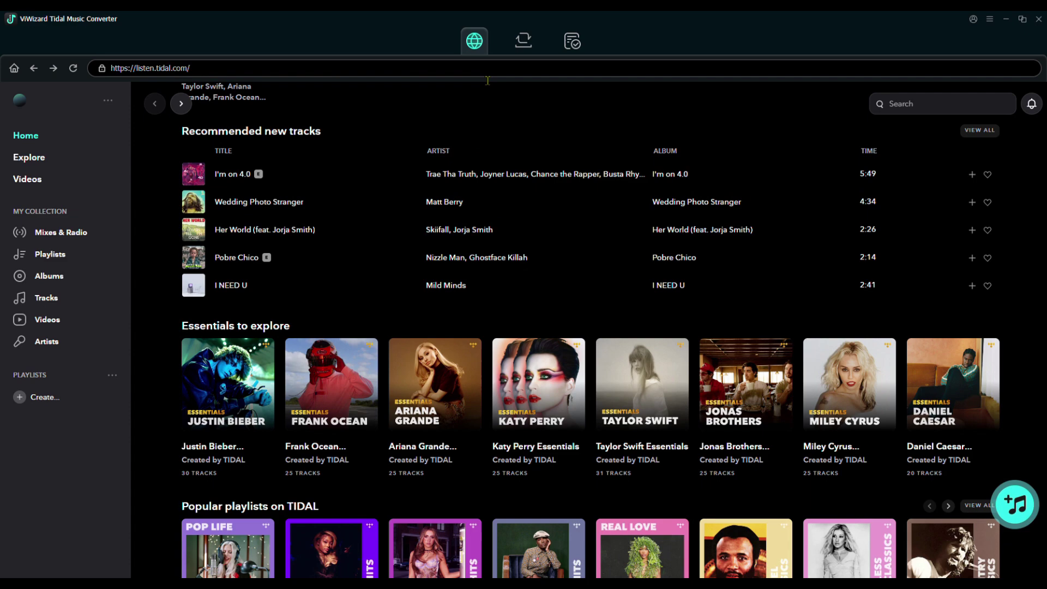
Step: In the converter's preferences, keep Lossless output format and no action after conversion
click(108, 101)
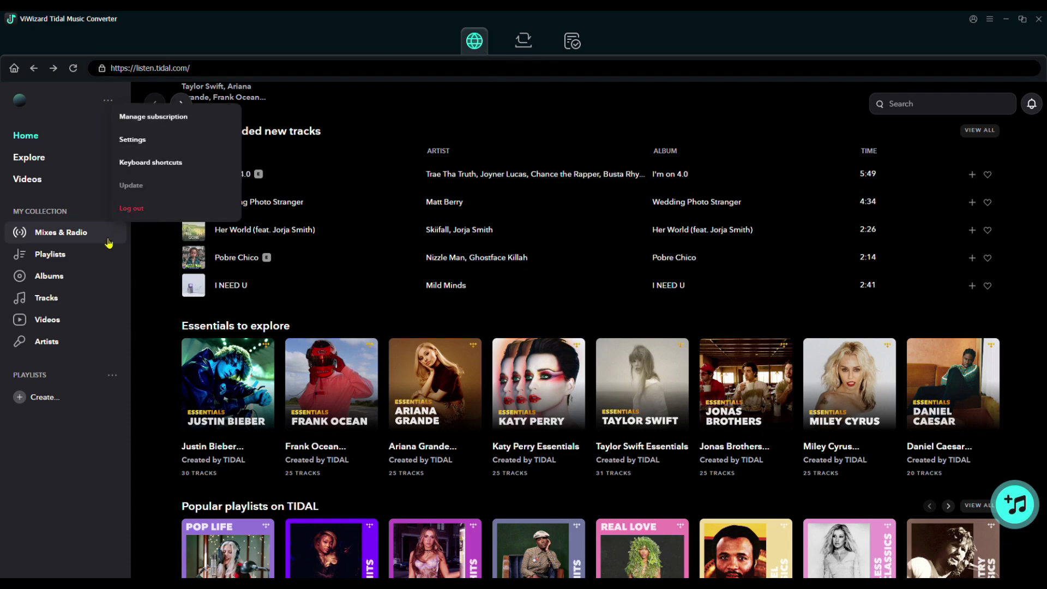
click(990, 22)
click(985, 42)
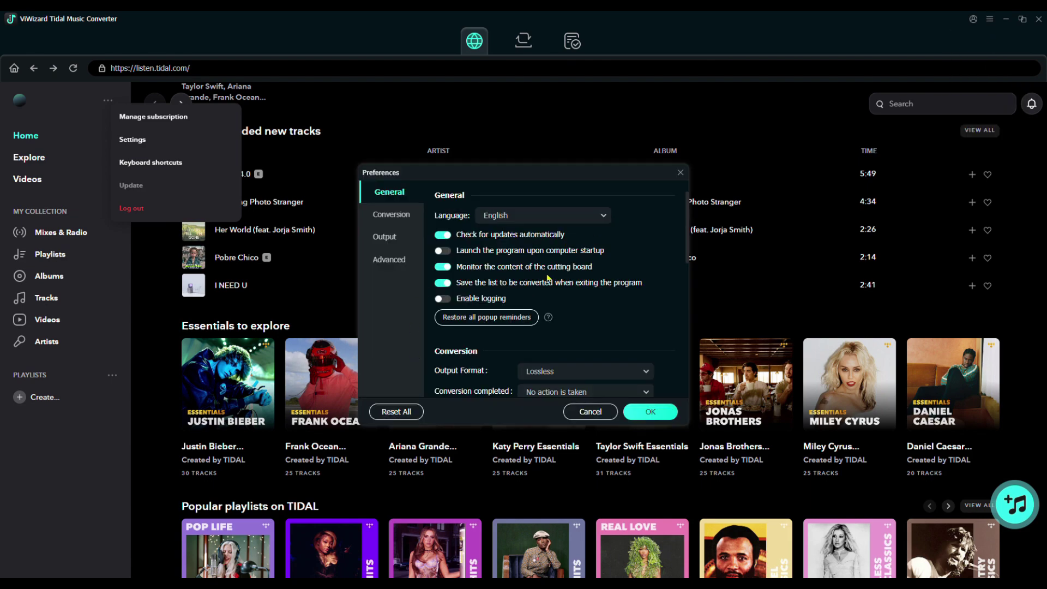
click(391, 214)
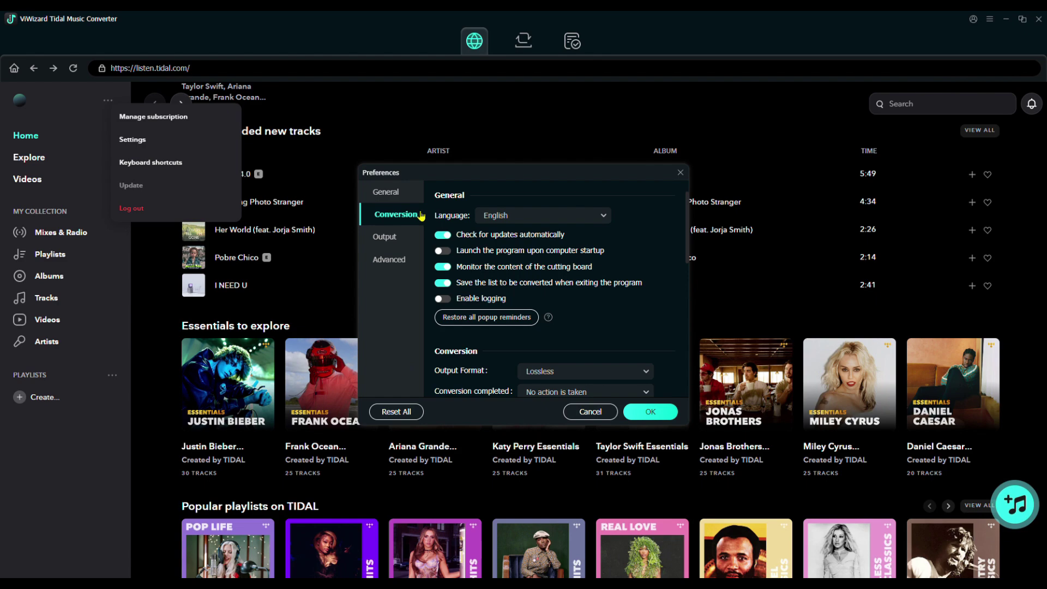
click(654, 219)
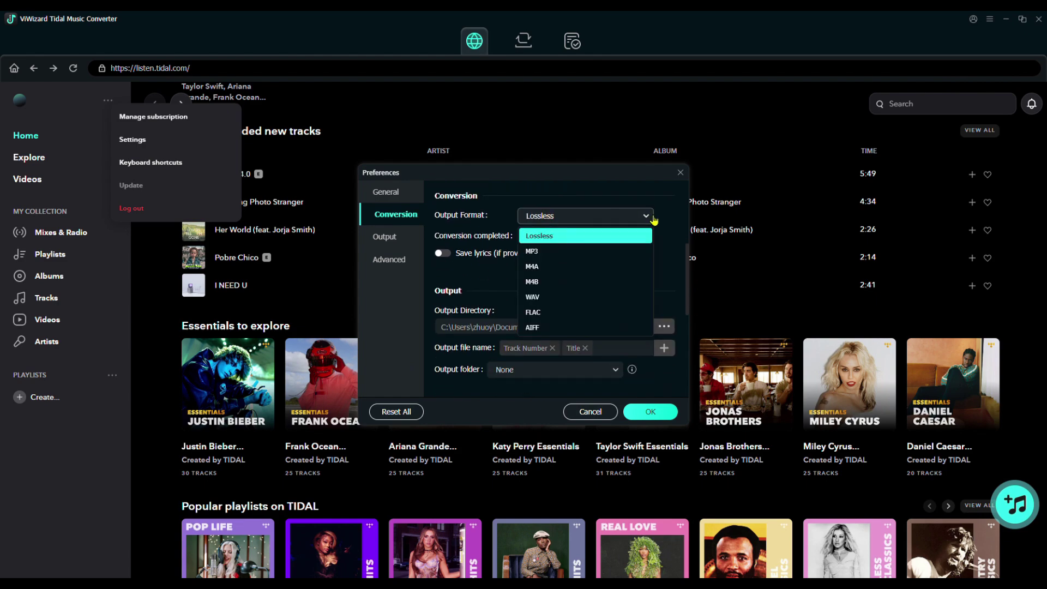
click(653, 219)
click(653, 238)
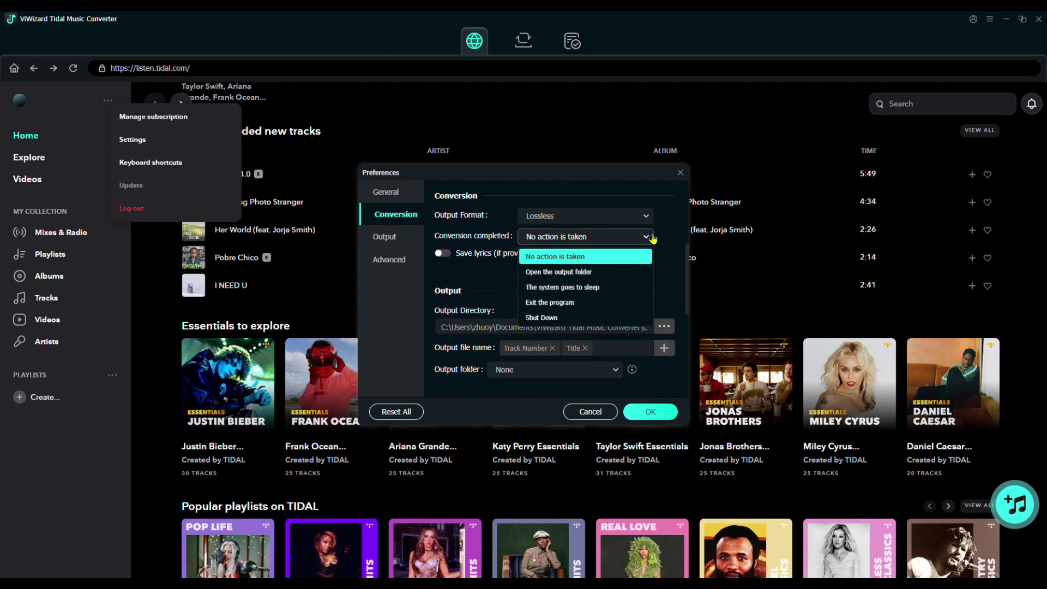
click(653, 238)
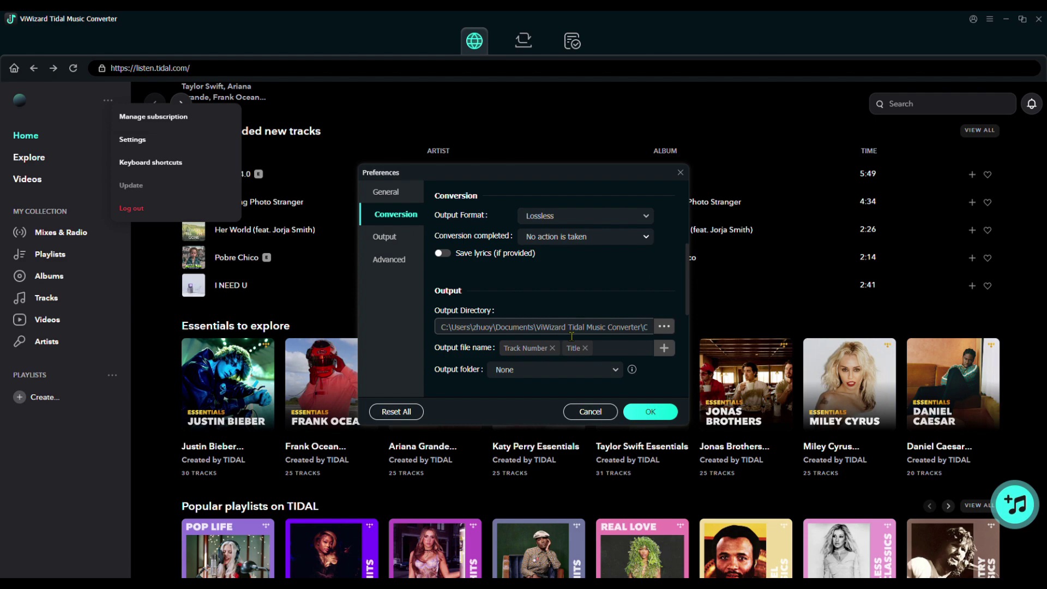
Step: Leave the output subfolder option at None and save the preferences with OK
click(388, 240)
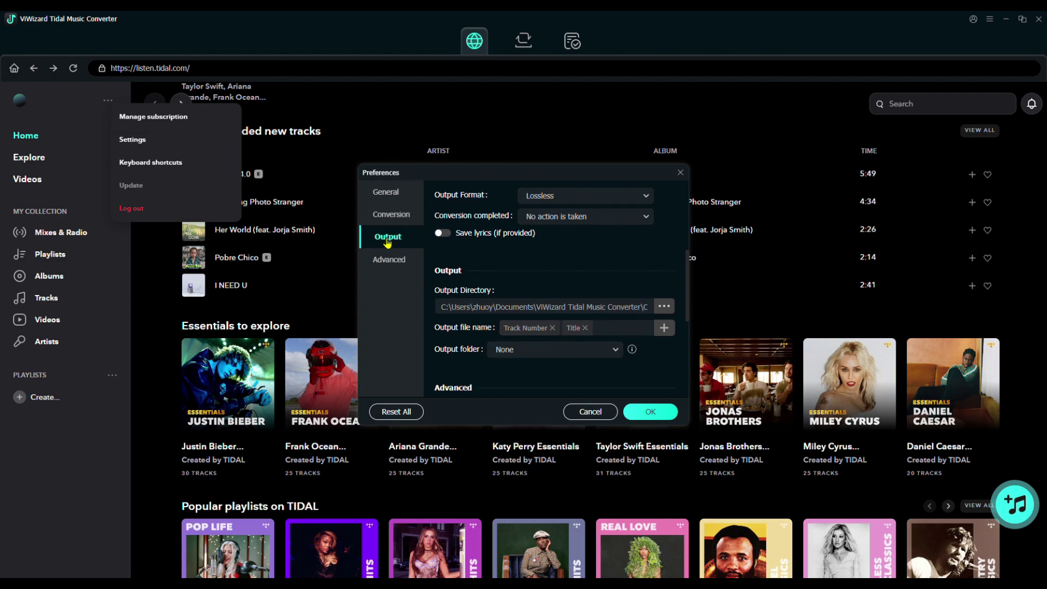
click(590, 278)
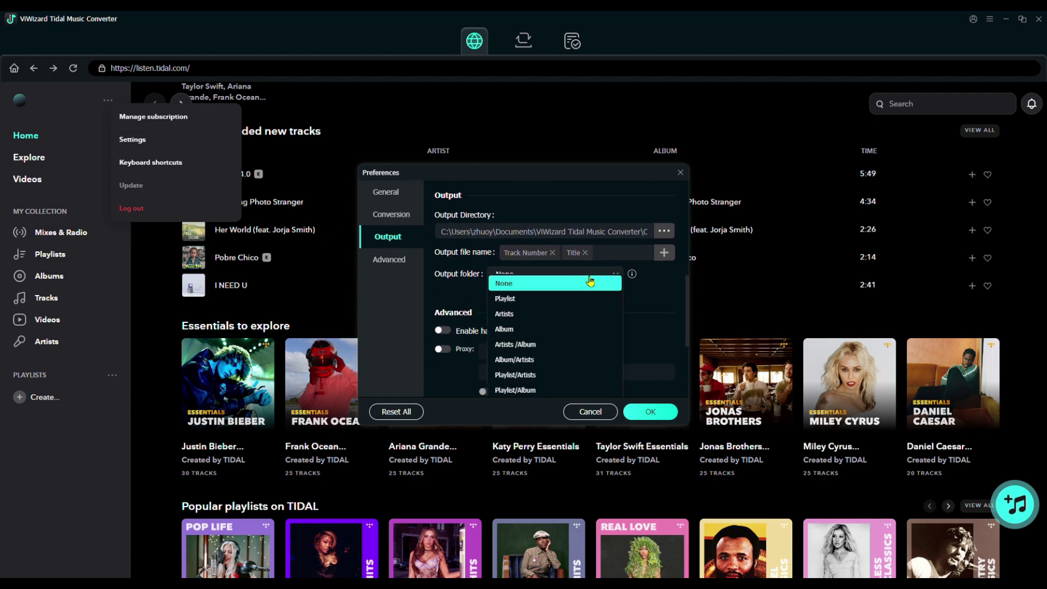
click(614, 283)
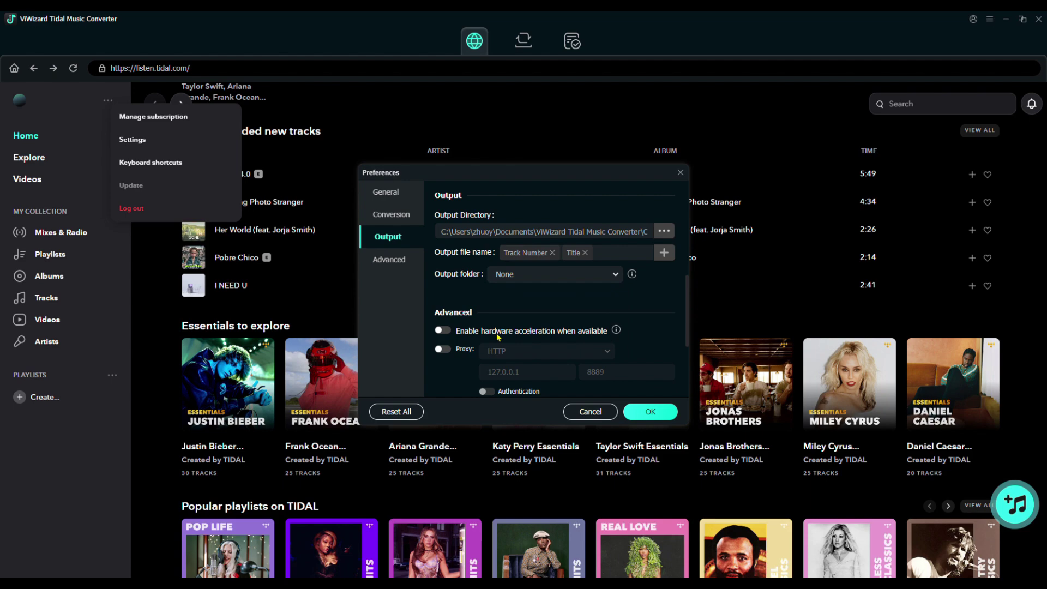
scroll(497, 337, down, 3)
click(649, 412)
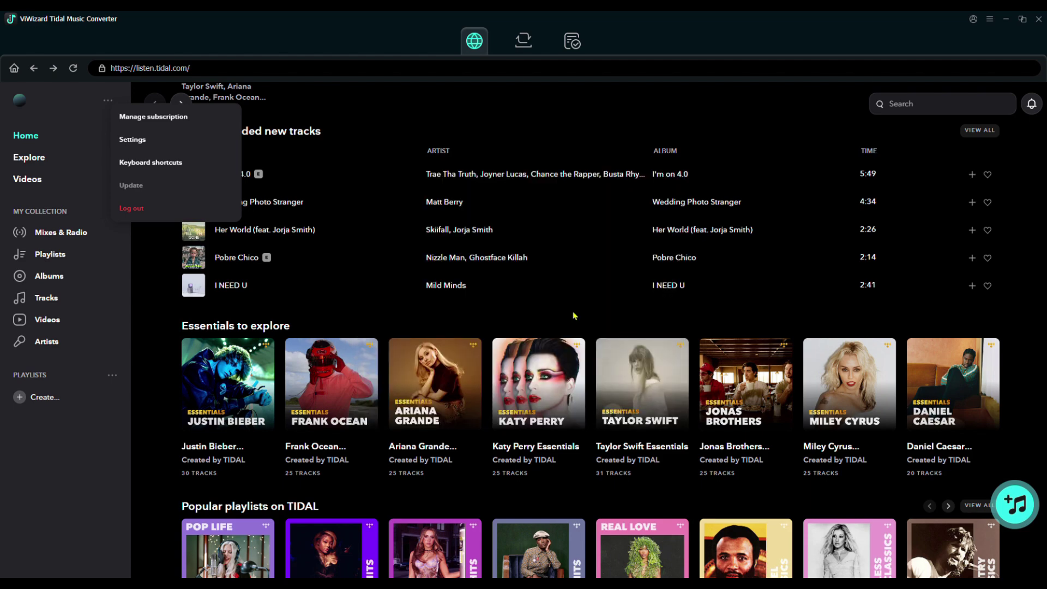
Step: Open SZA's SOS Deluxe: LANA album and send its tracks to the converter
click(895, 109)
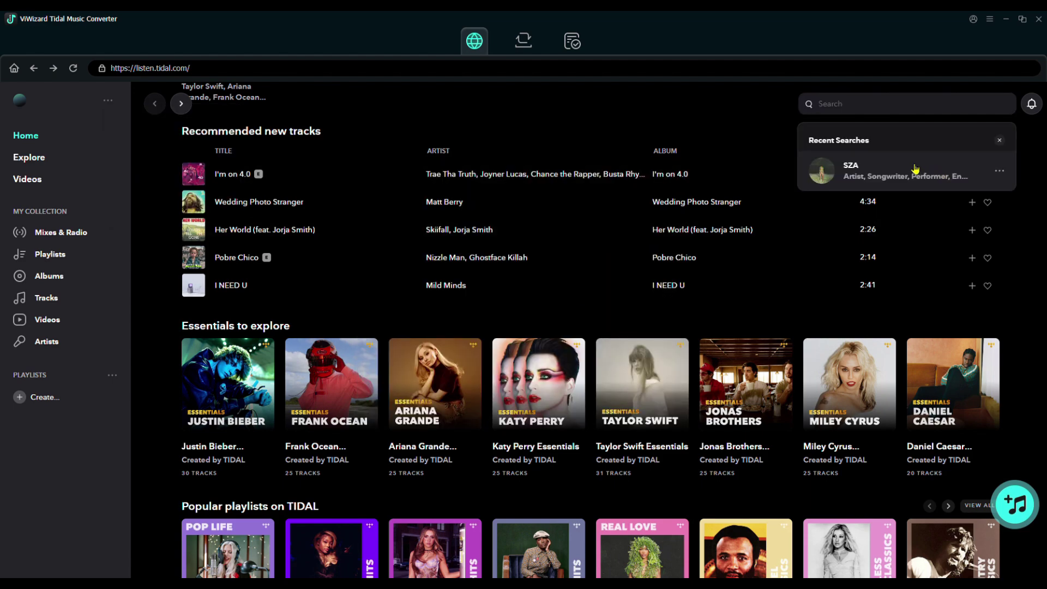
click(849, 176)
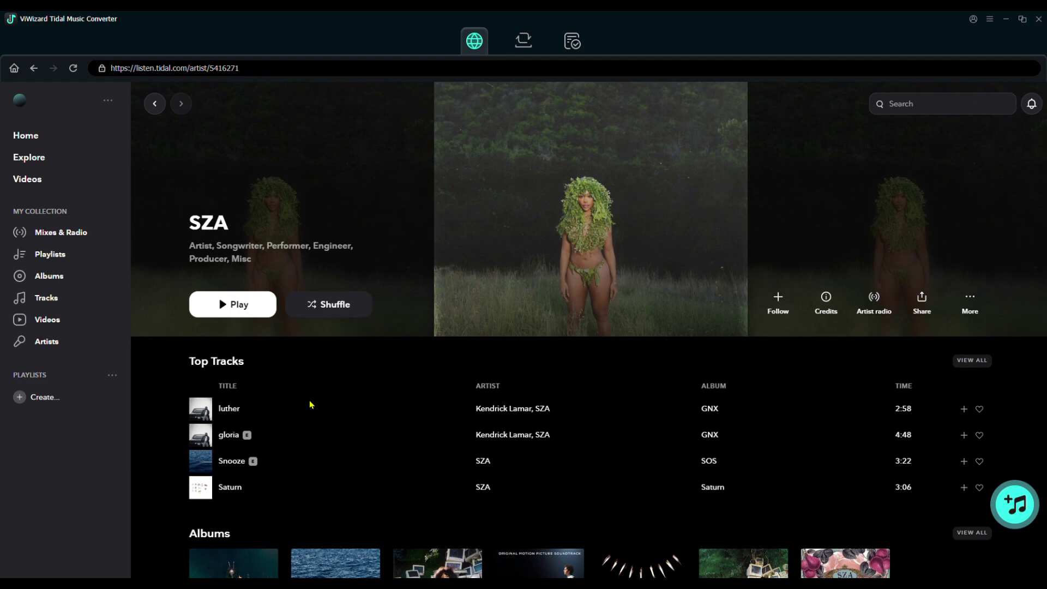
scroll(310, 404, down, 4)
click(299, 440)
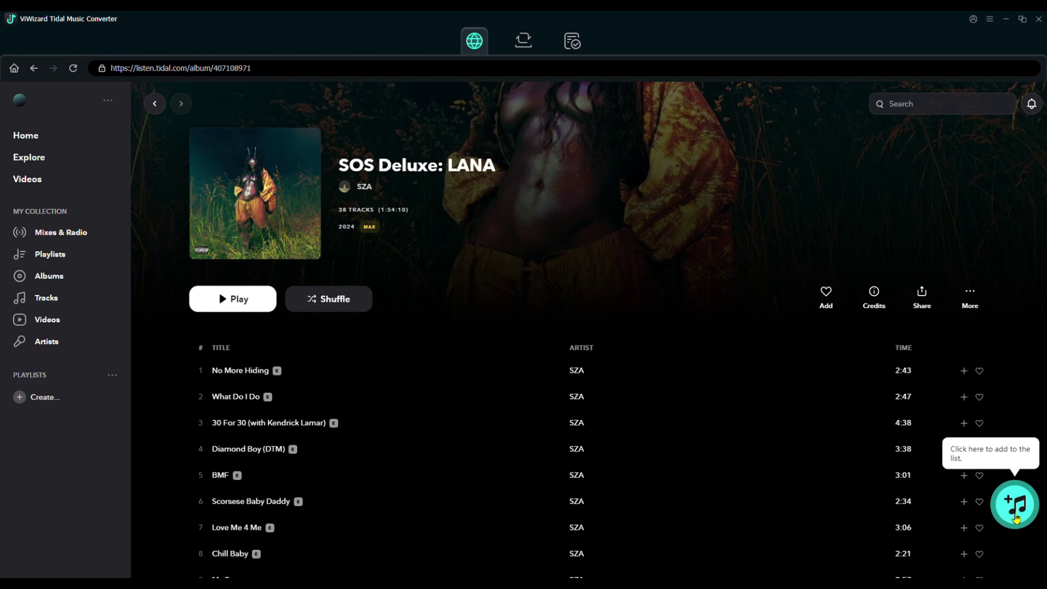
click(1016, 519)
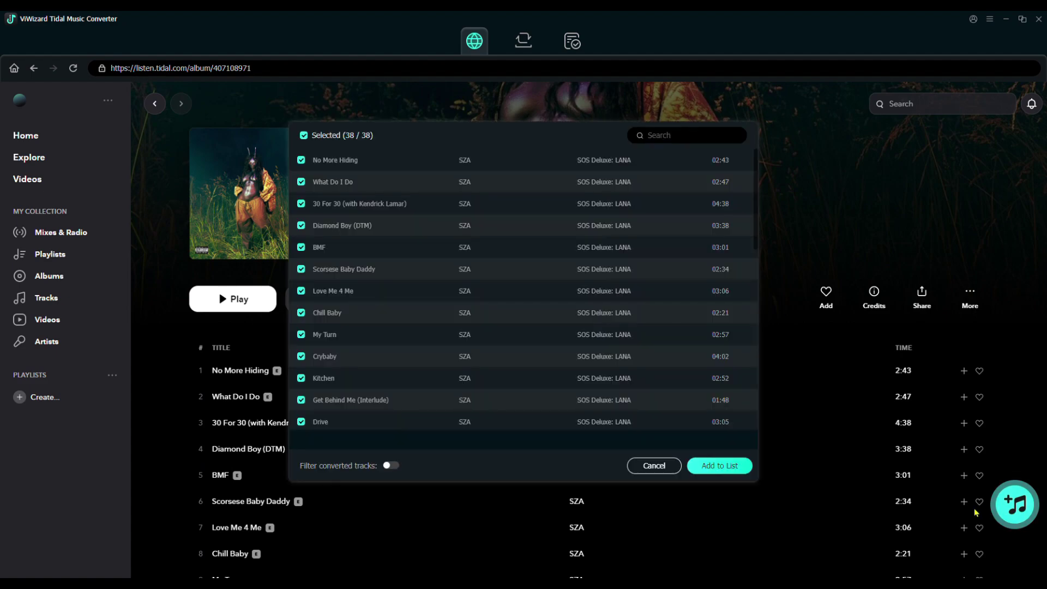
Step: Select only 30 For 30, Crybaby, SOS and Kill Bill, and add them to the conversion list
click(304, 135)
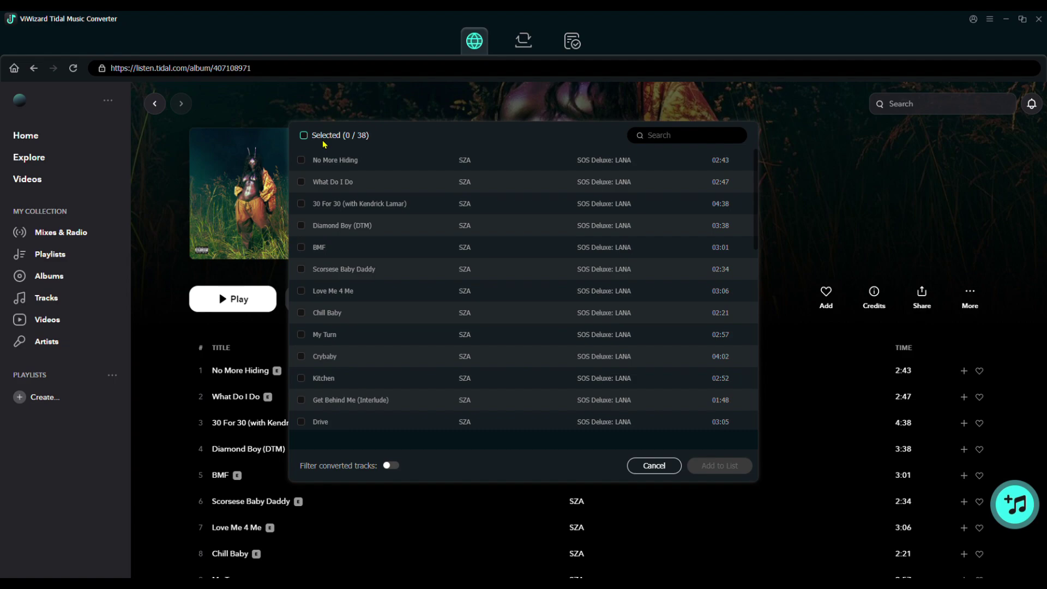
click(301, 203)
scroll(308, 218, down, 2)
click(301, 247)
scroll(330, 329, down, 3)
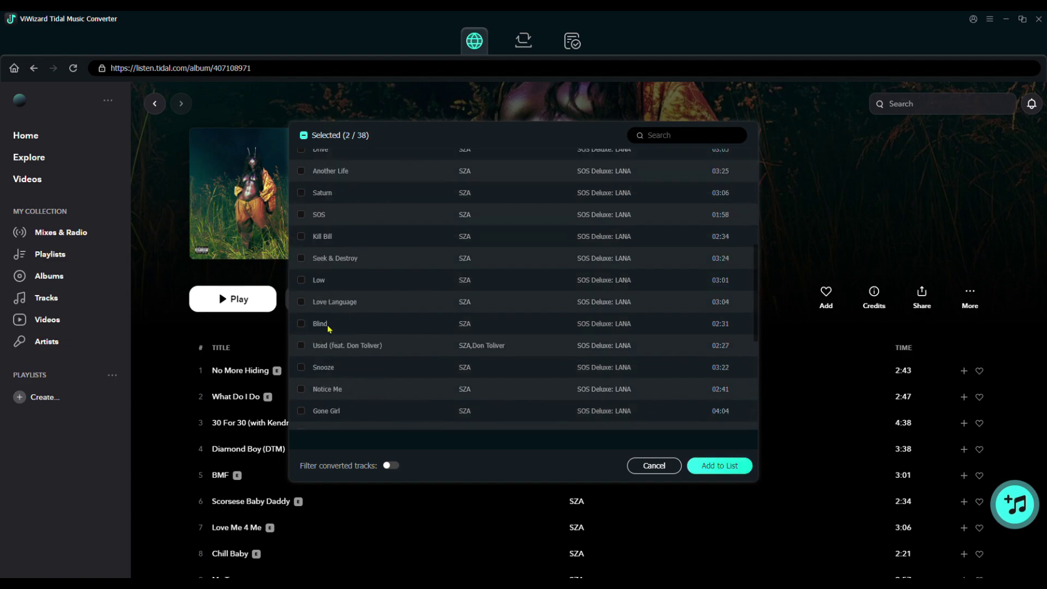
click(301, 237)
click(301, 214)
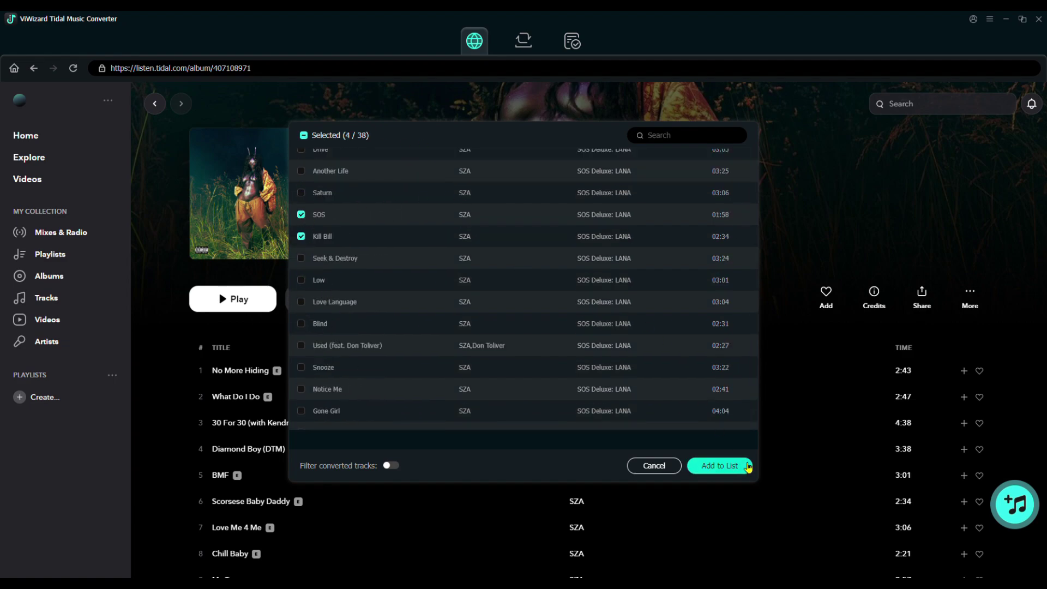
click(720, 466)
click(524, 42)
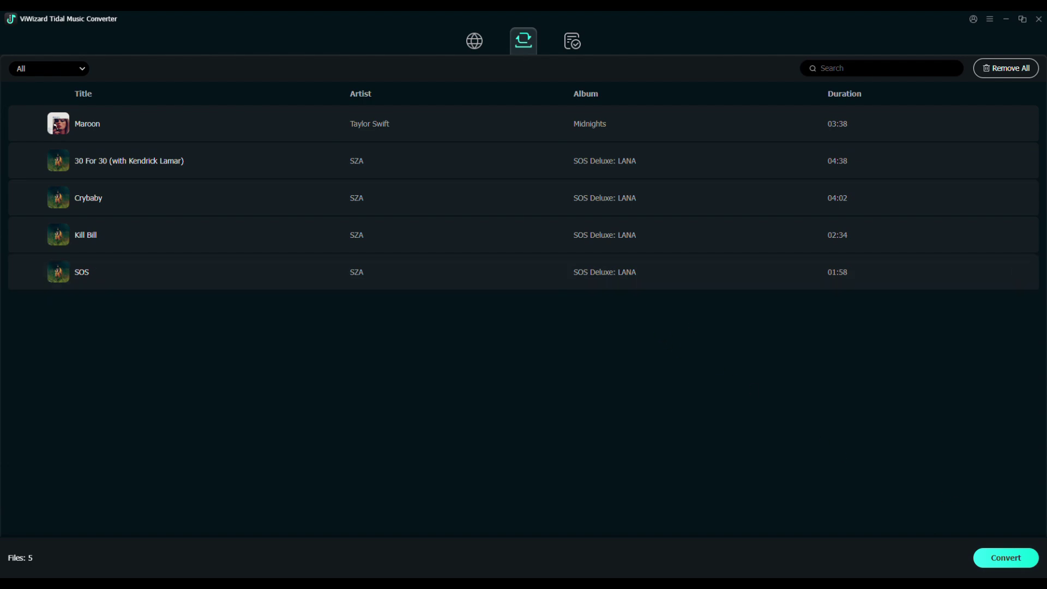
Step: Start converting all five queued tracks
click(1015, 558)
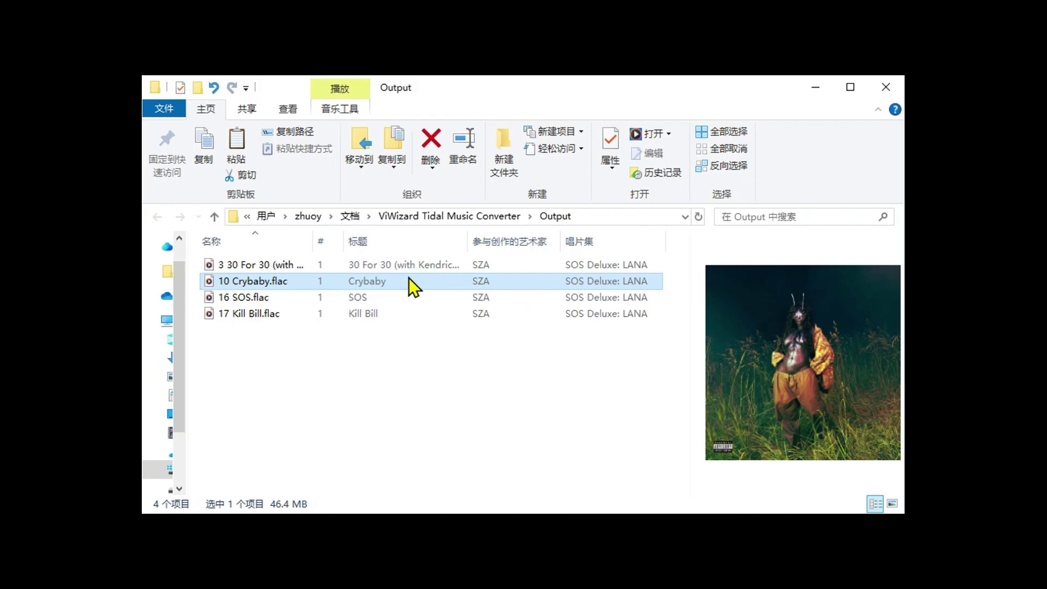
Step: Bring up the properties of 10 Crybaby.flac, a 46.4 MB FLAC file
right_click(410, 279)
key(Escape)
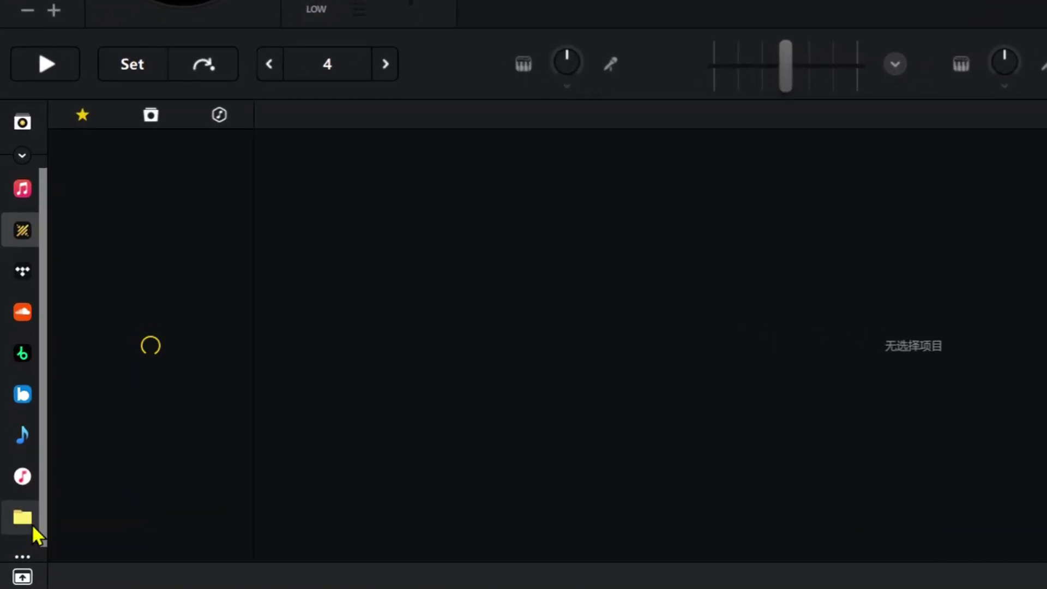
Step: Add the ViWizard Tidal Music Converter\Output folder to djay Pro's library via 添加文件夹
click(18, 523)
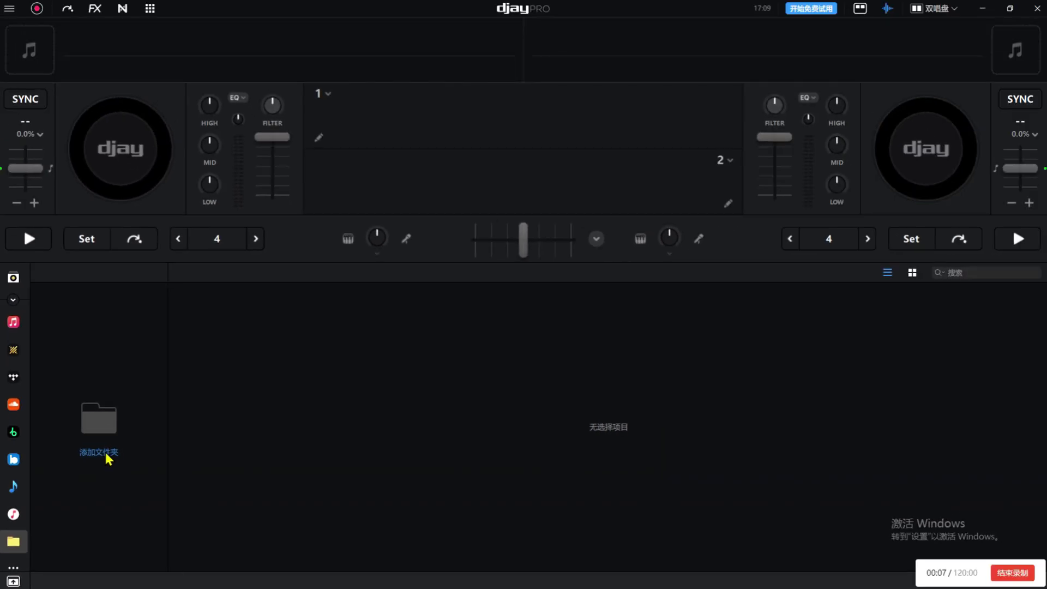
click(108, 458)
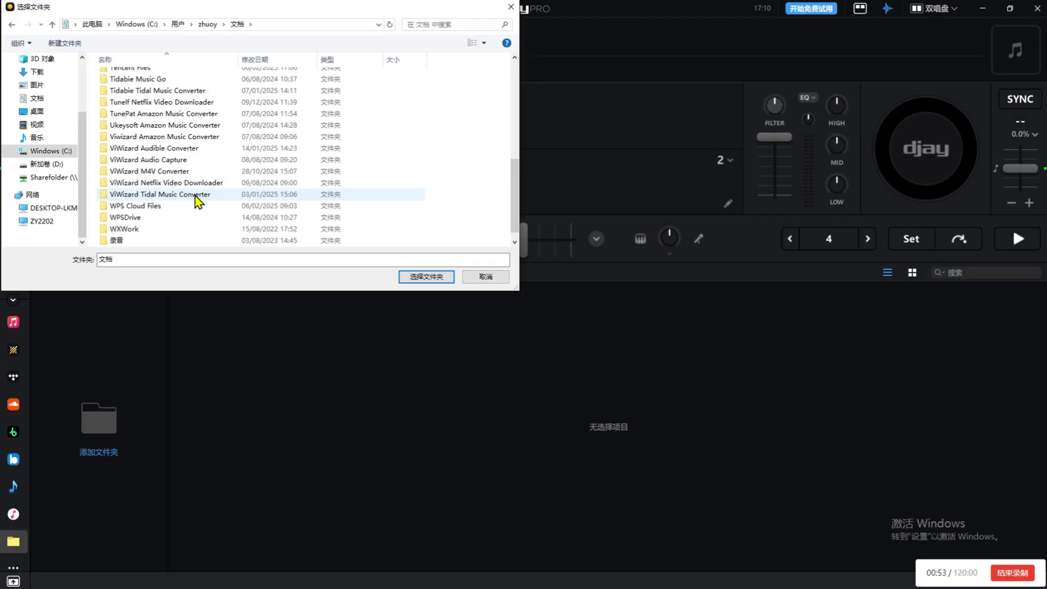
click(195, 196)
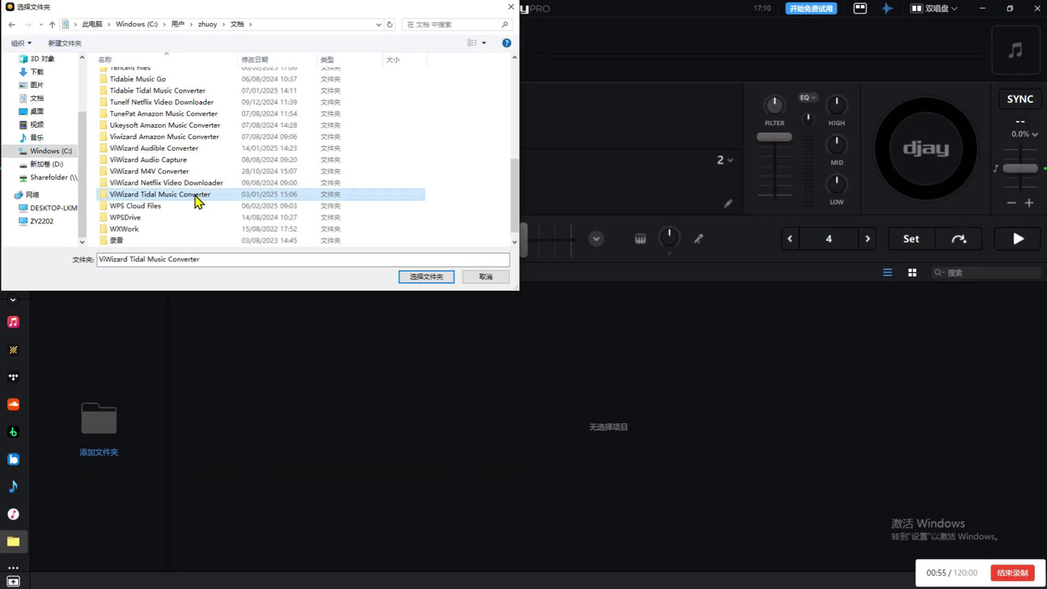
double_click(195, 197)
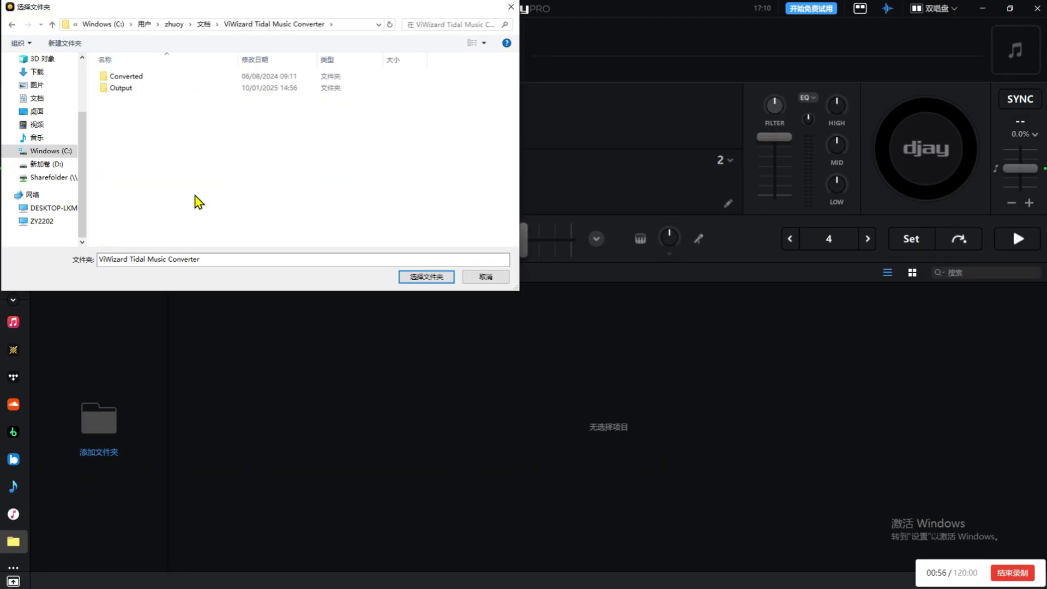
click(151, 90)
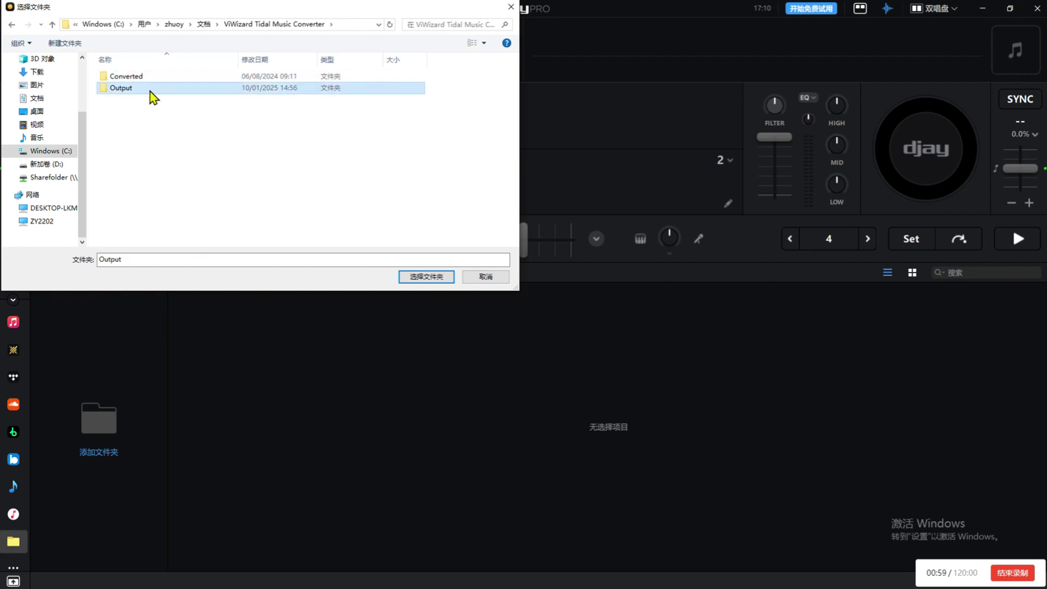
click(423, 279)
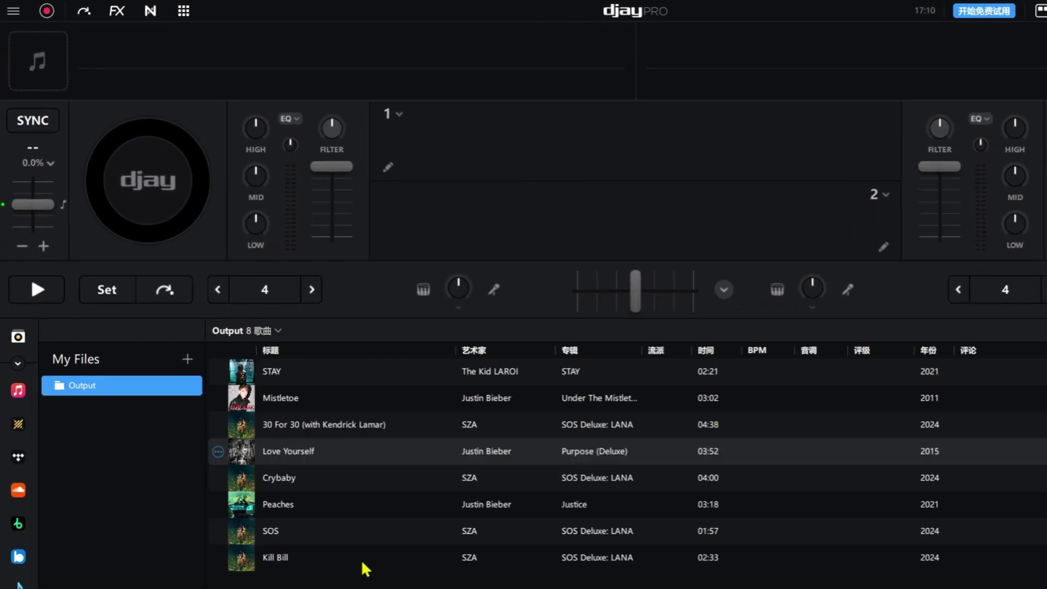
Step: Load SZA's 30 For 30 (with Kendrick Lamar) onto the right deck
click(351, 424)
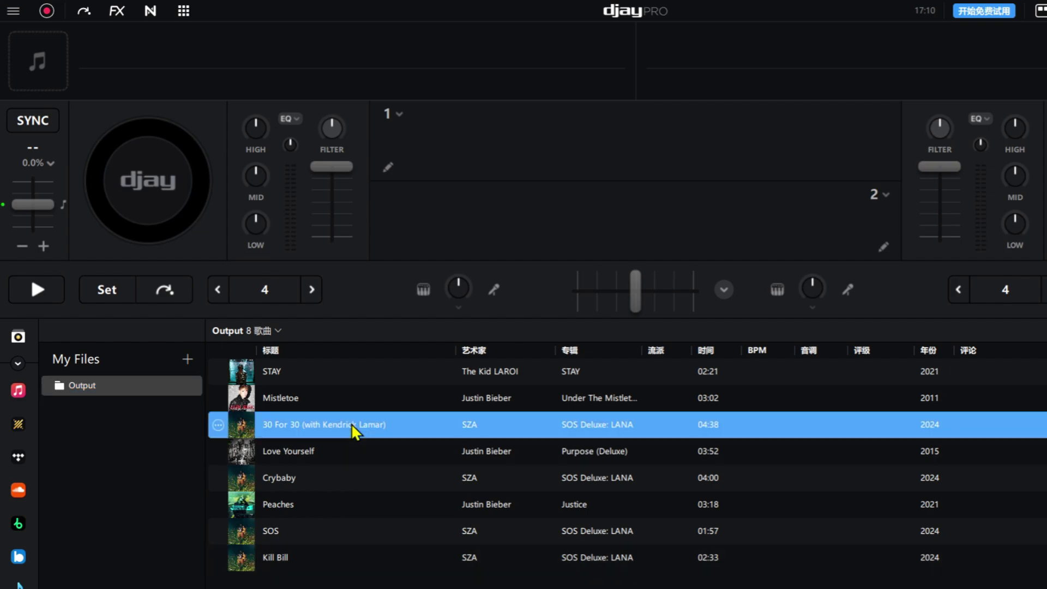
double_click(351, 424)
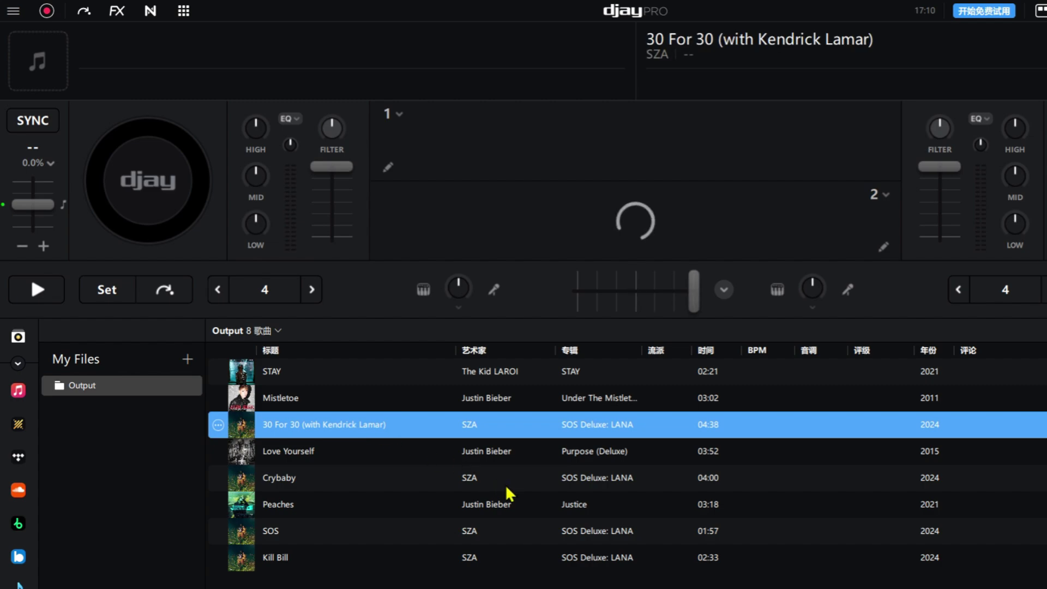